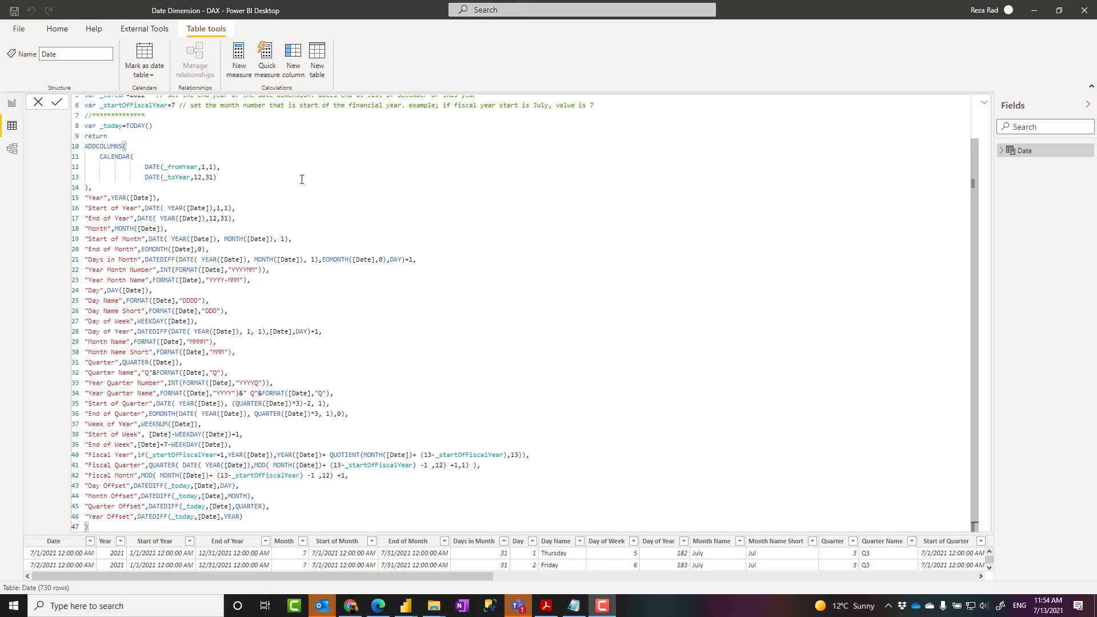
Inspect the end date of the Date table's calendar range
left_click(291, 179)
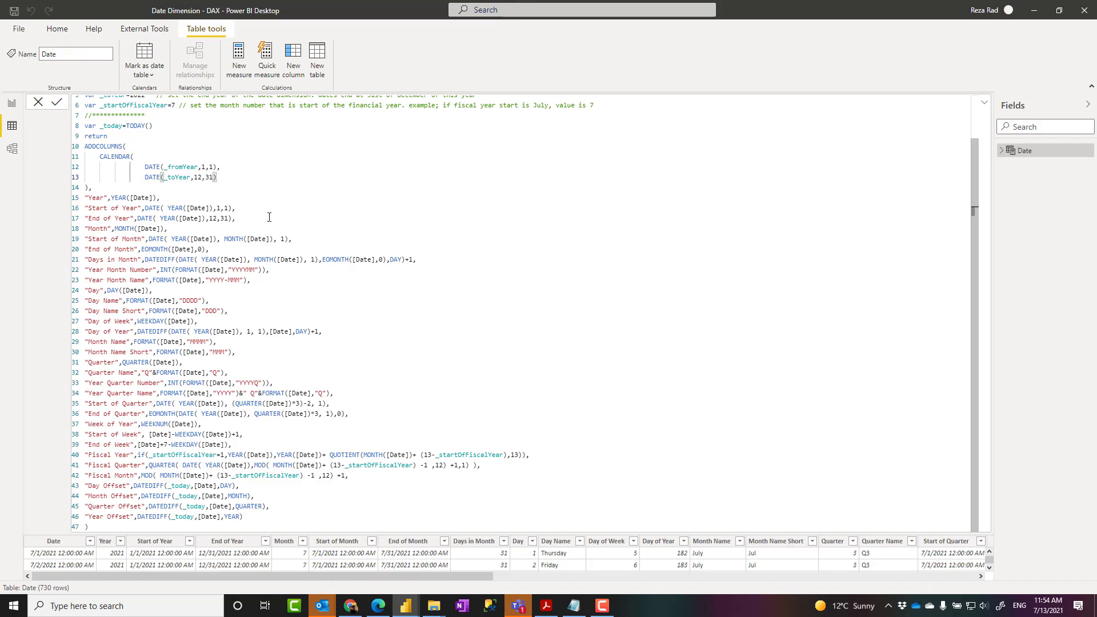
scroll(269, 217, "up", 4)
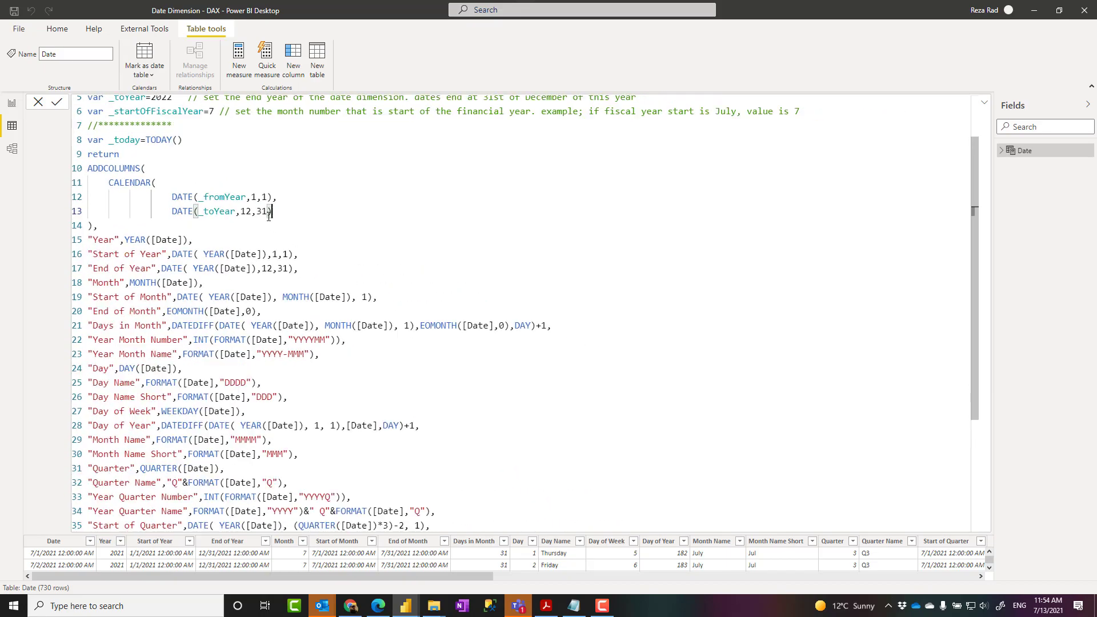
scroll(269, 217, "down", 3)
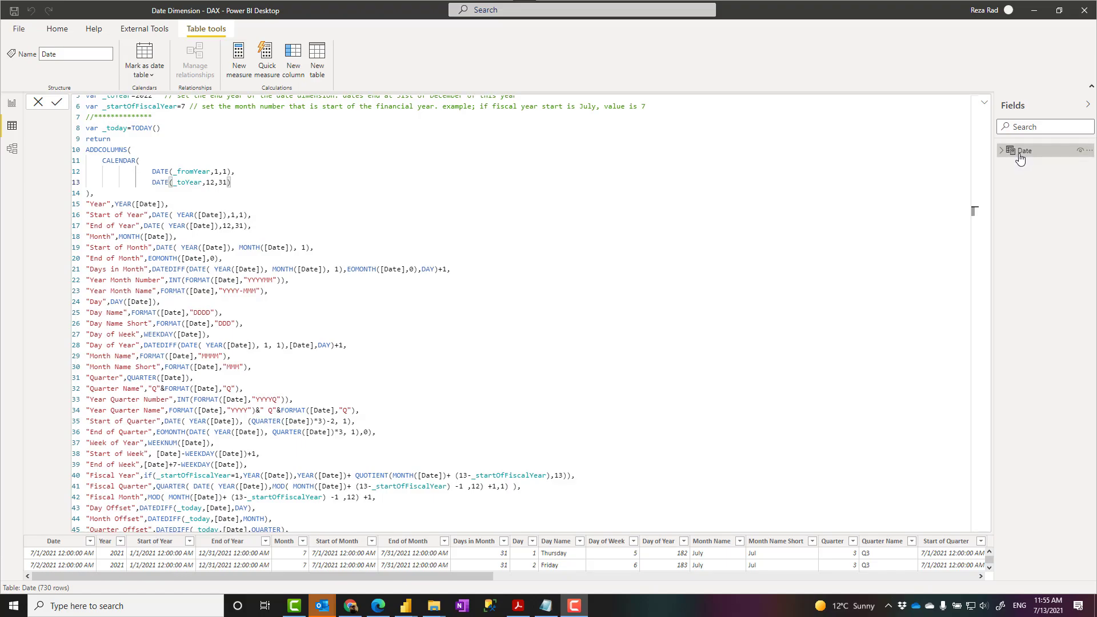
Expand the Date table in Fields to show Day, Day Name, End of Month and fiscal columns
left_click(1001, 153)
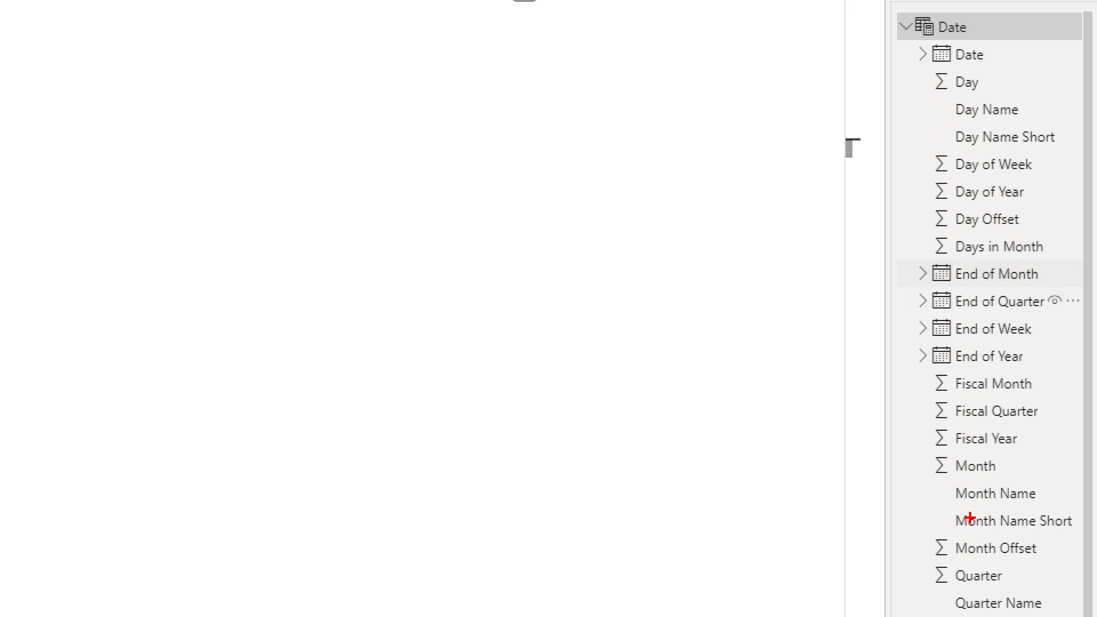
mouse_move(931, 67)
left_mouse_down()
mouse_move(1067, 611)
mouse_move(1080, 601)
left_mouse_up()
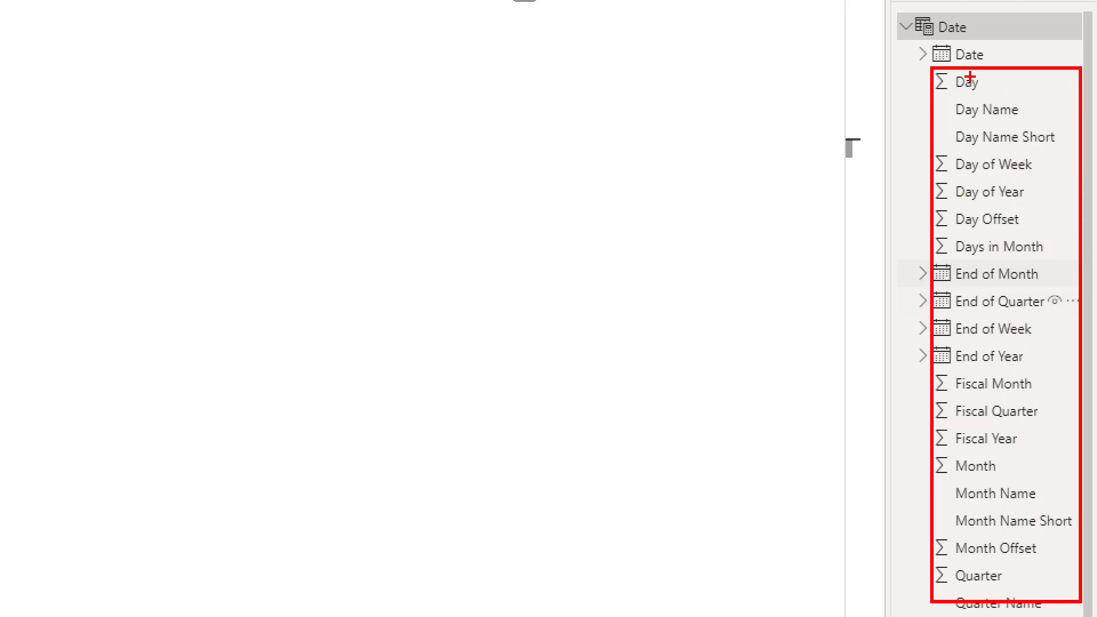
key("Escape")
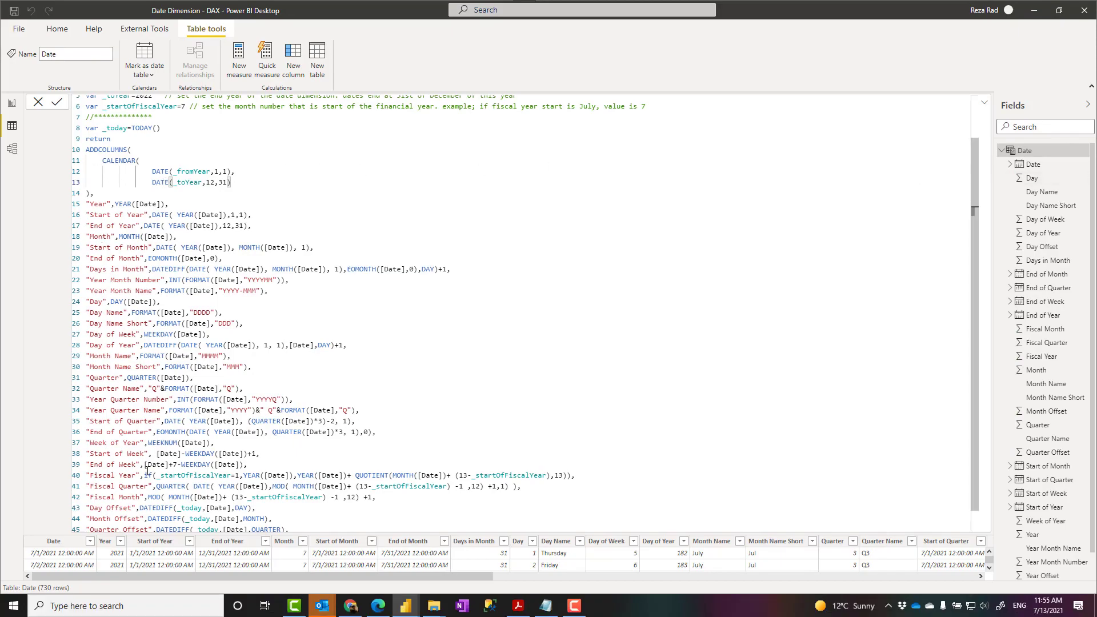
scroll(90, 564, "down", 5)
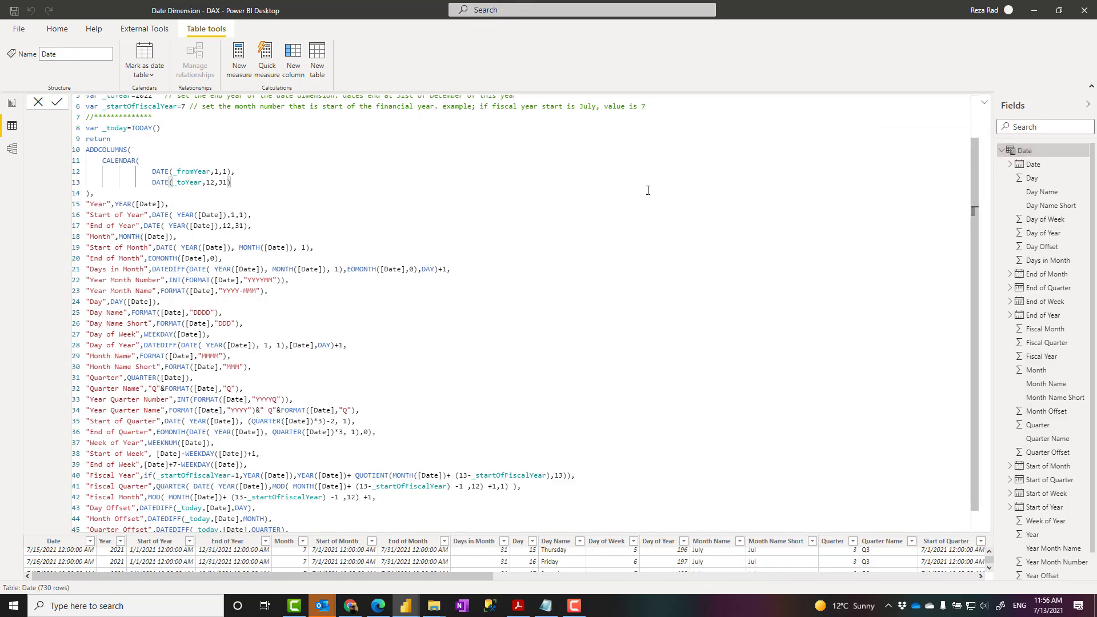
scroll(226, 145, "up", 2)
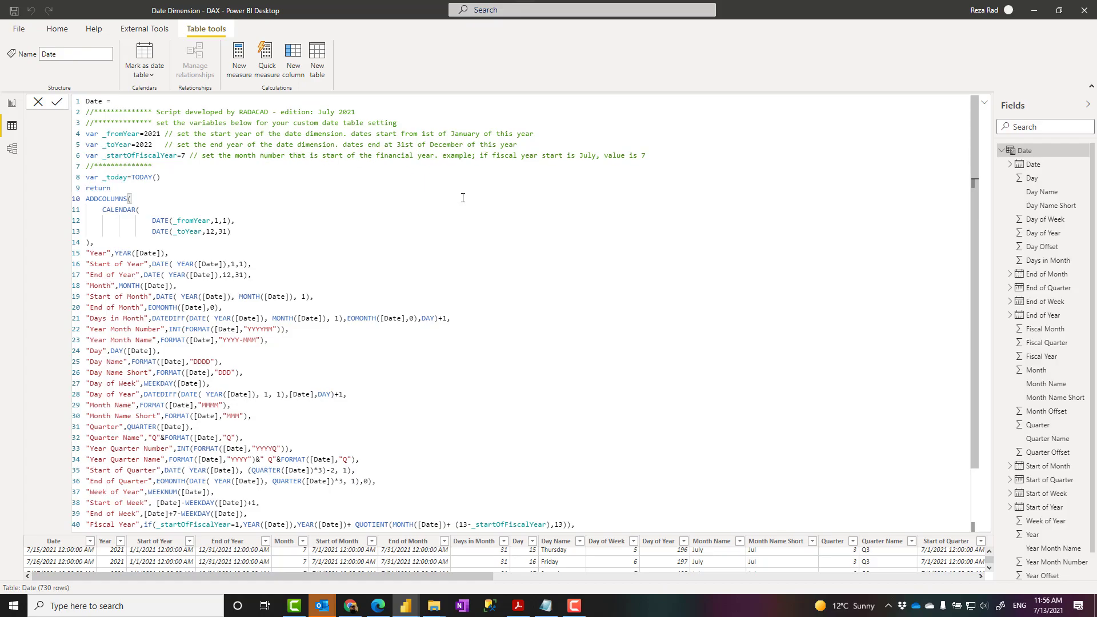
From the Home tab, copy the Date table's full DAX script to the clipboard
left_click(57, 29)
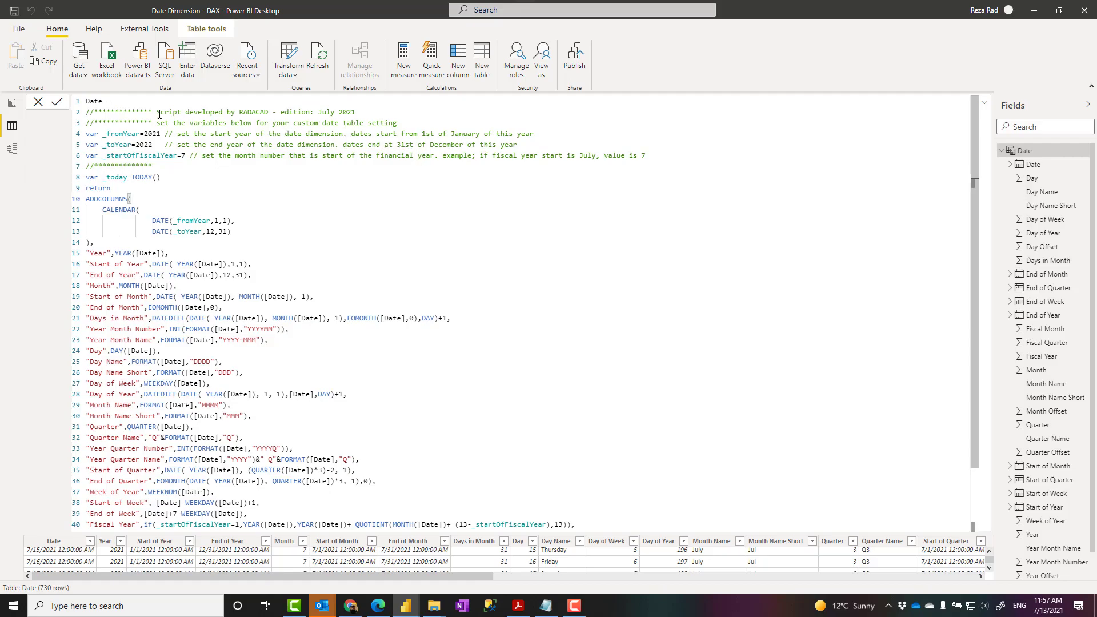
key("ctrl+c")
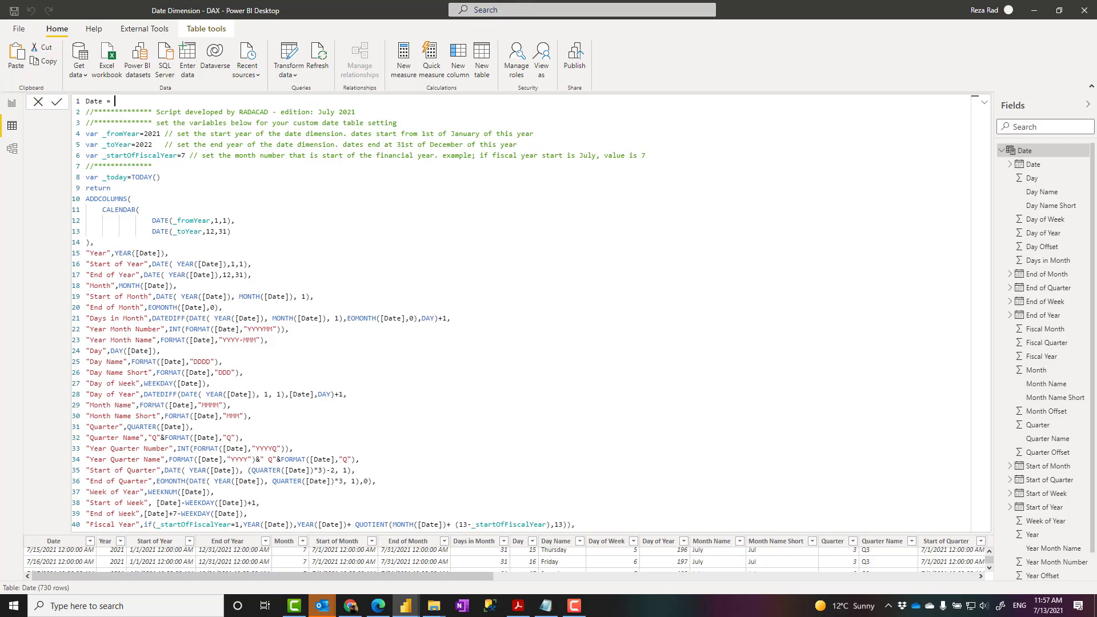
Copy the whole Date Dimension script from Notepad, minimize Notepad, and return to the Movies report
key("alt+Tab")
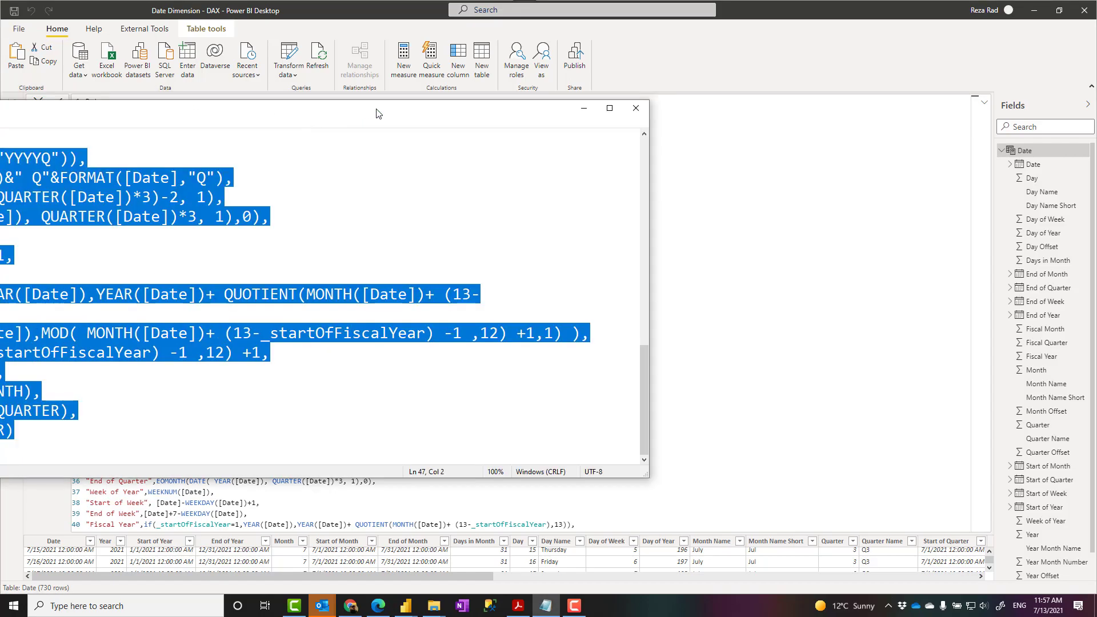
left_click_drag(637, 128, 743, 137)
scroll(393, 210, "up", 10)
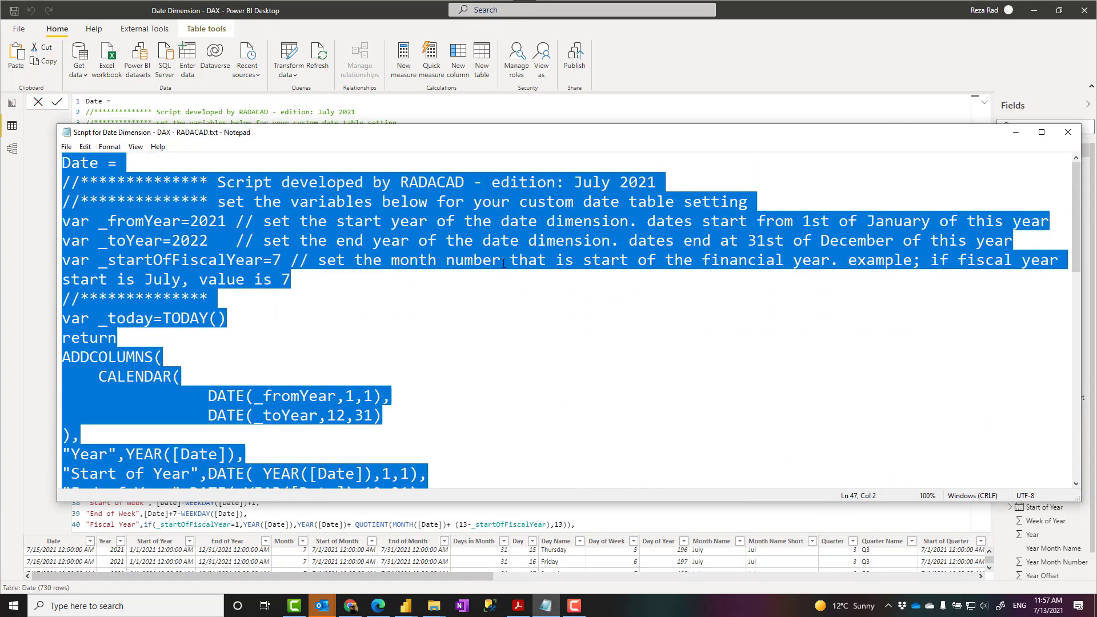
right_click(393, 211)
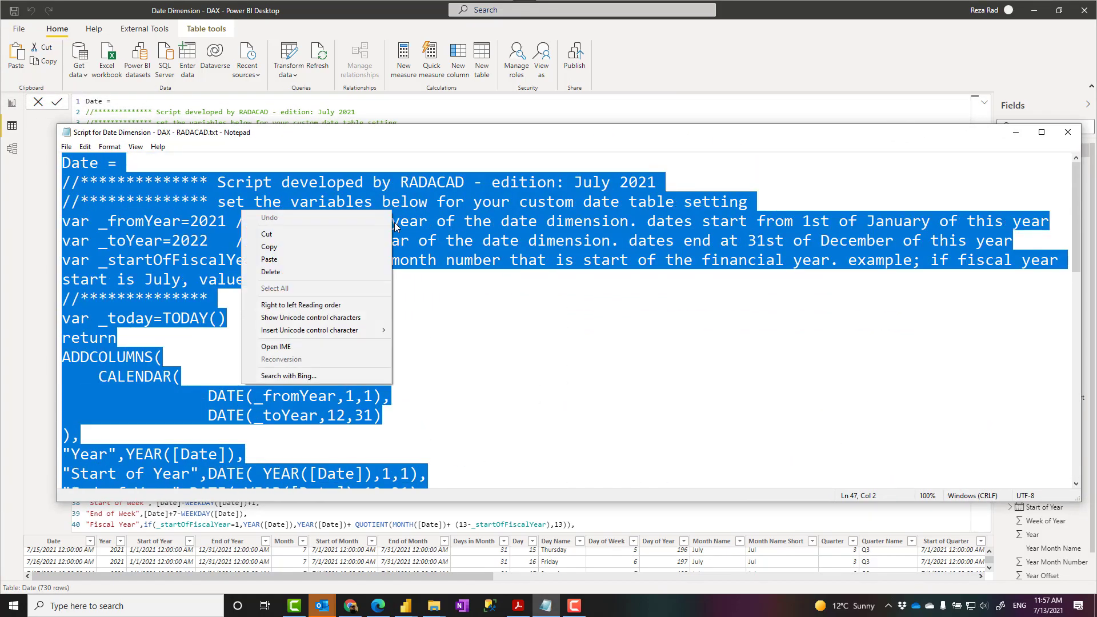
left_click(280, 249)
left_click(1015, 132)
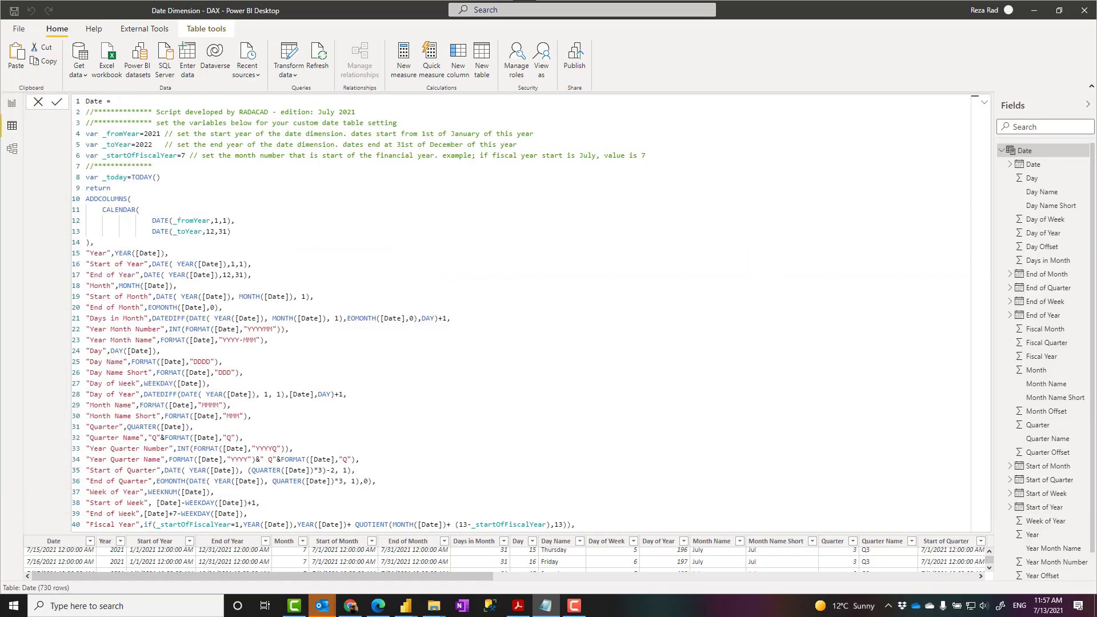
key("alt+Tab")
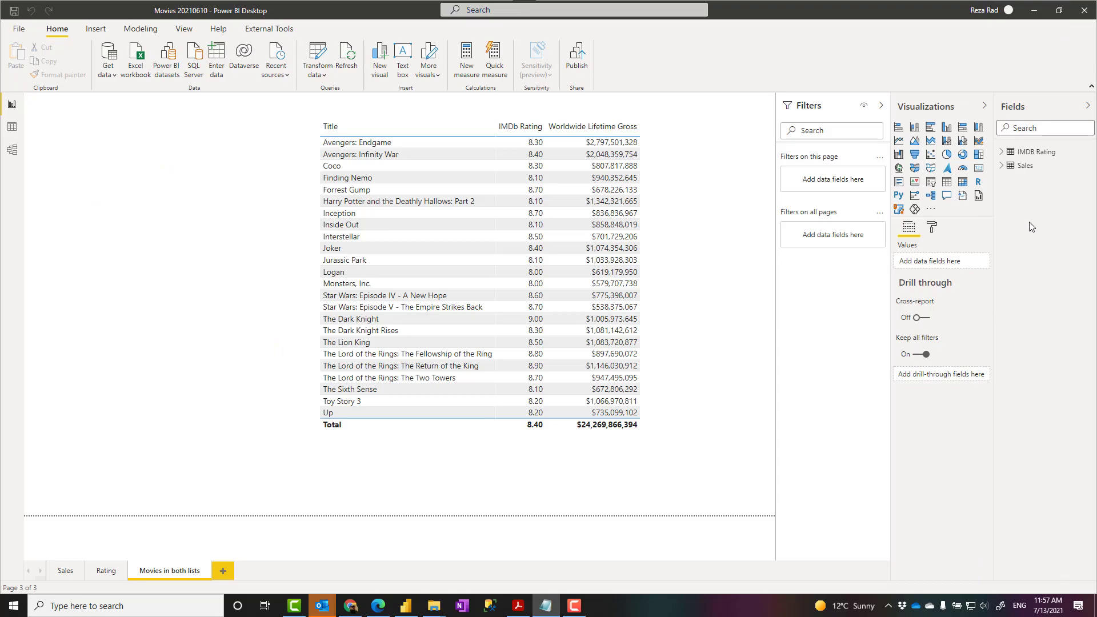
Check the model diagram holds only IMDB Rating and Sales, then show Modeling commands on the report
left_click(12, 150)
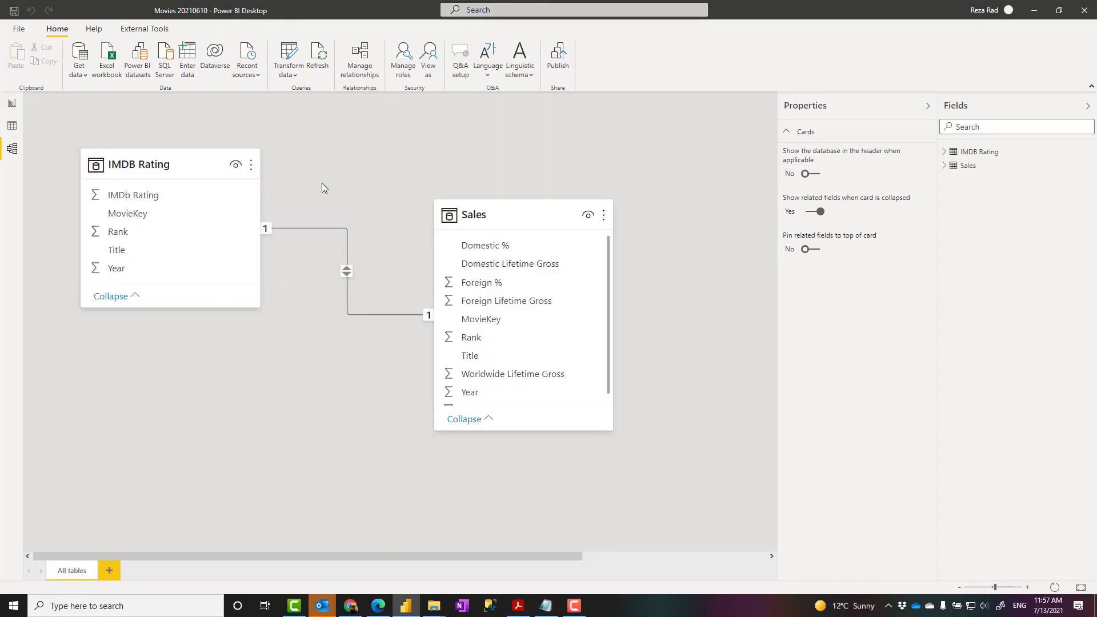
left_click(12, 104)
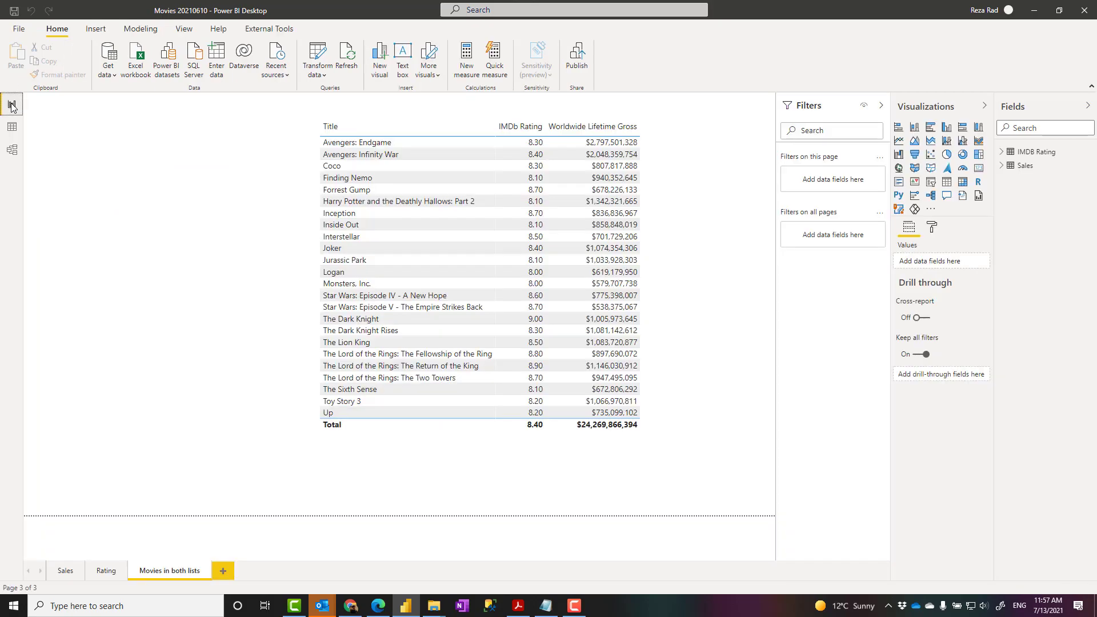
left_click(141, 31)
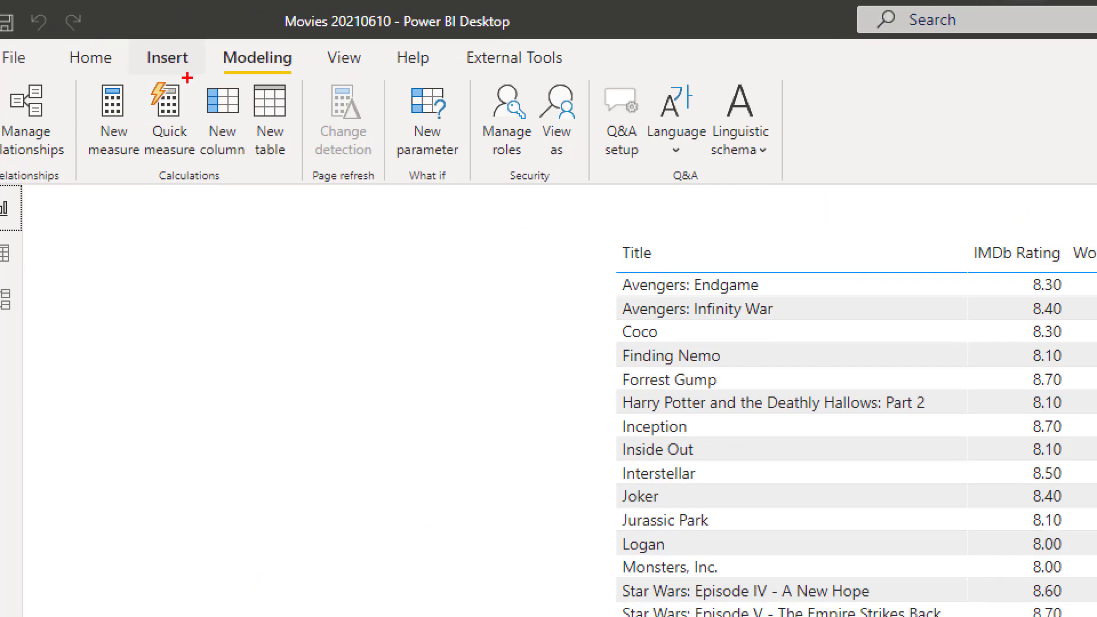
left_click_drag(212, 33, 322, 75)
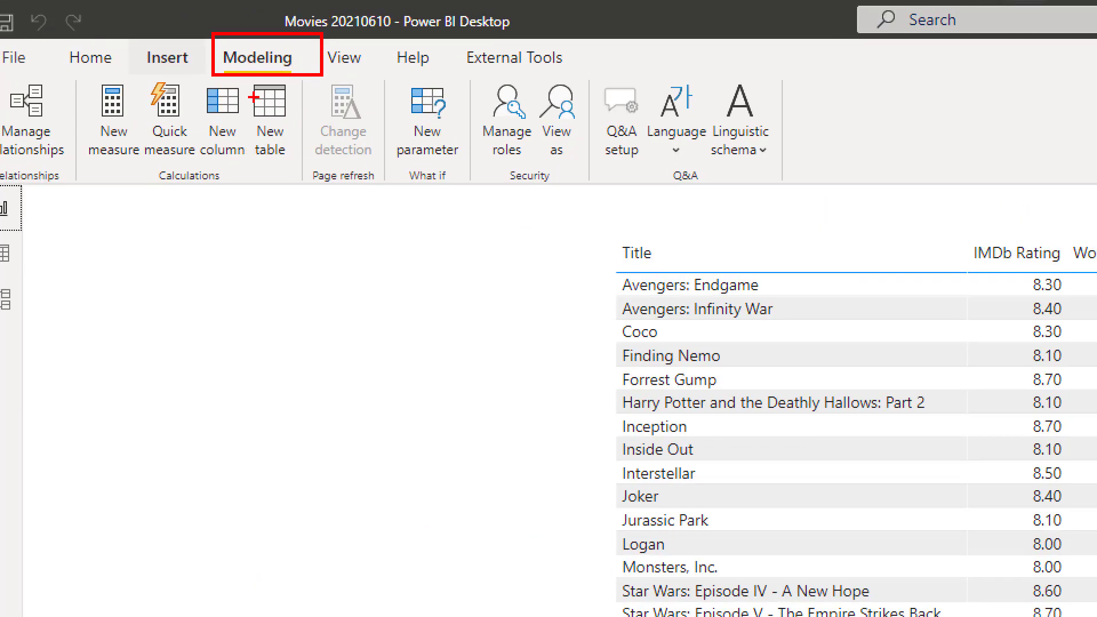
left_click_drag(240, 76, 296, 179)
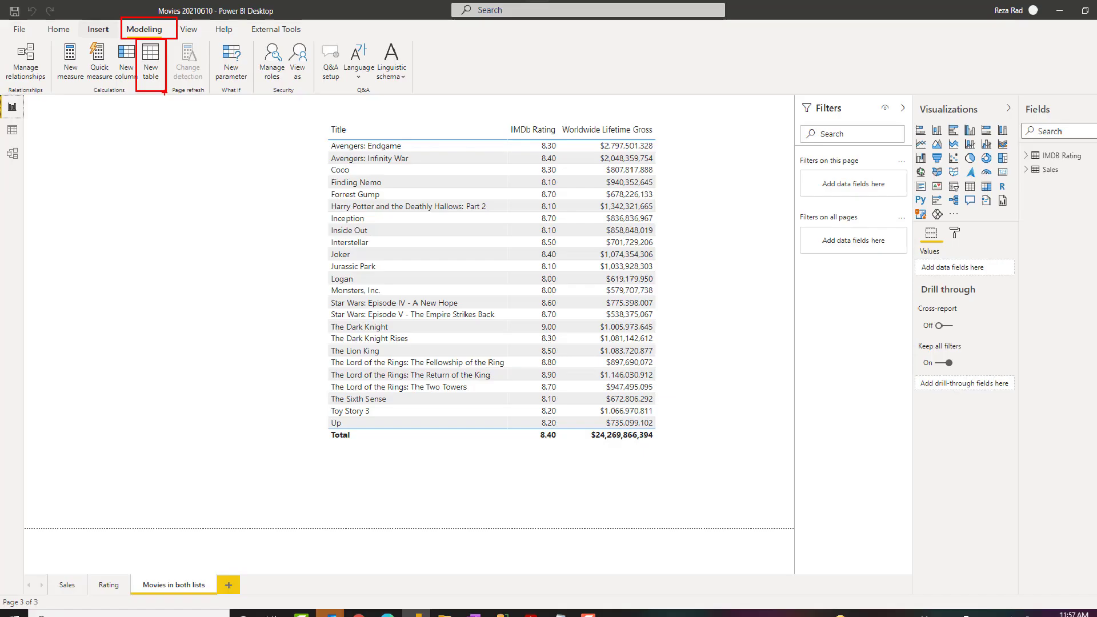
Create a new calculated table from the pasted date-table DAX script and commit it
left_click(148, 63)
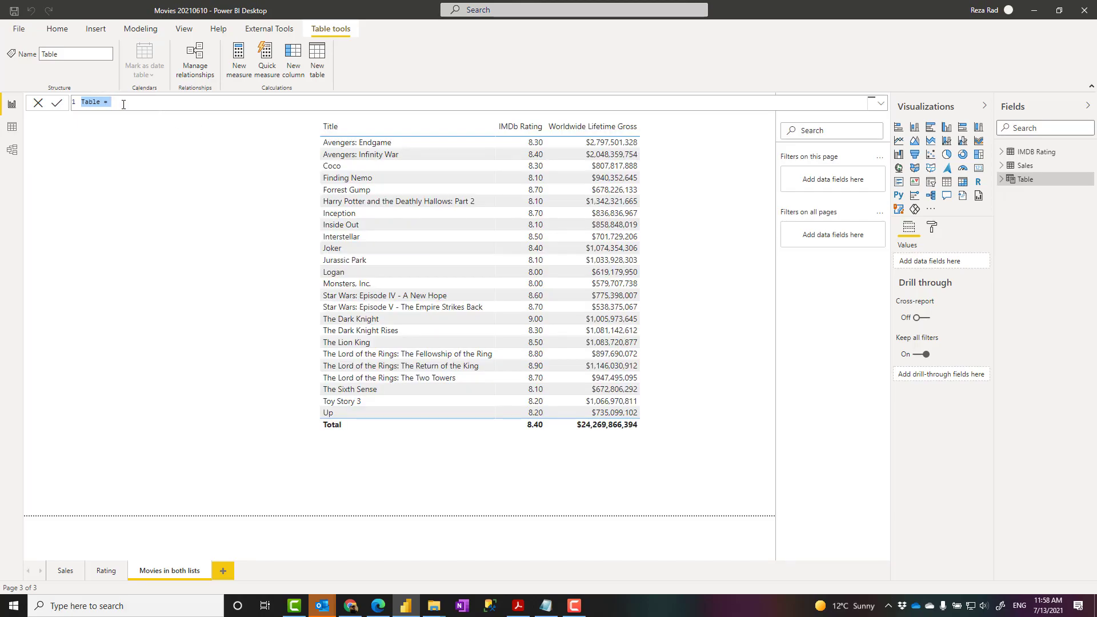
key("ctrl+v")
scroll(123, 105, "up", 2)
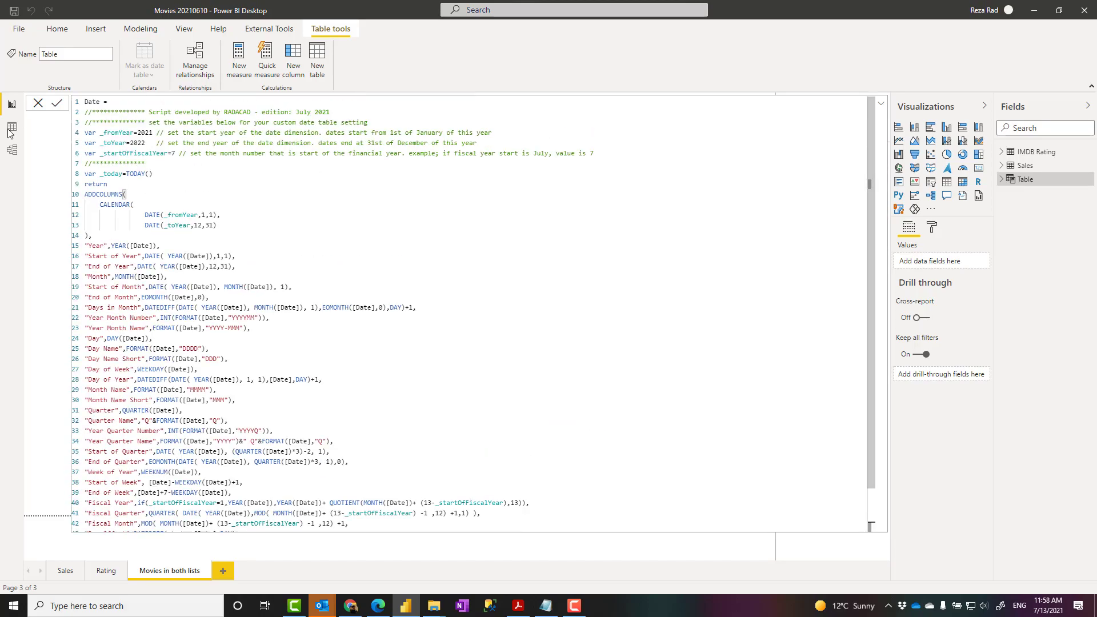
scroll(242, 217, "down", 2)
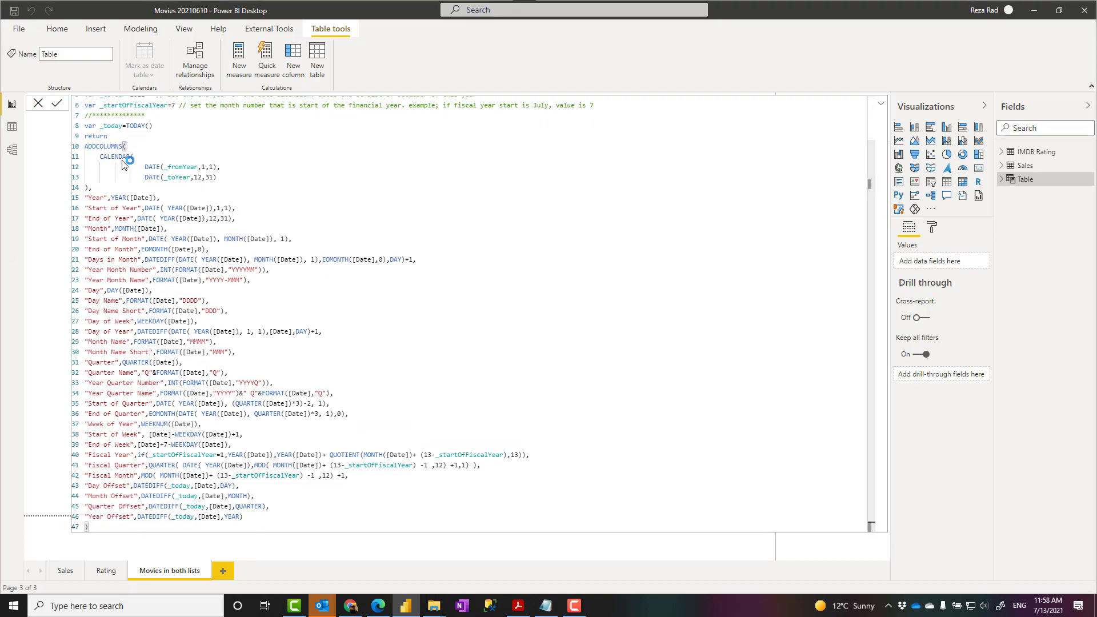
left_click(57, 105)
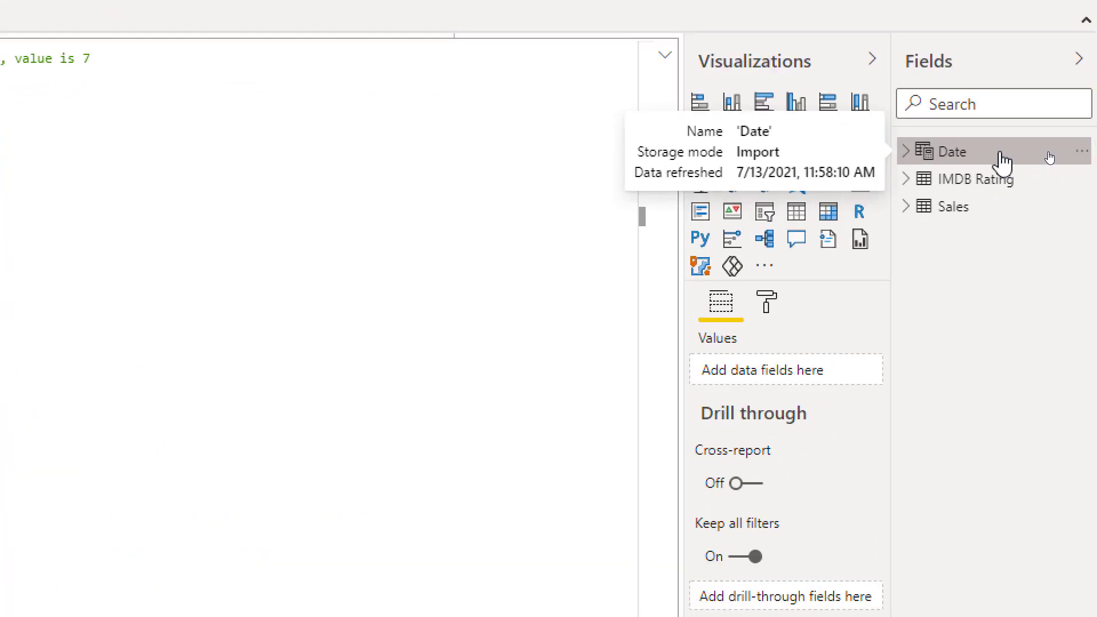
Mark the new Date table as a date table, choosing its Date column as the date column
right_click(1055, 153)
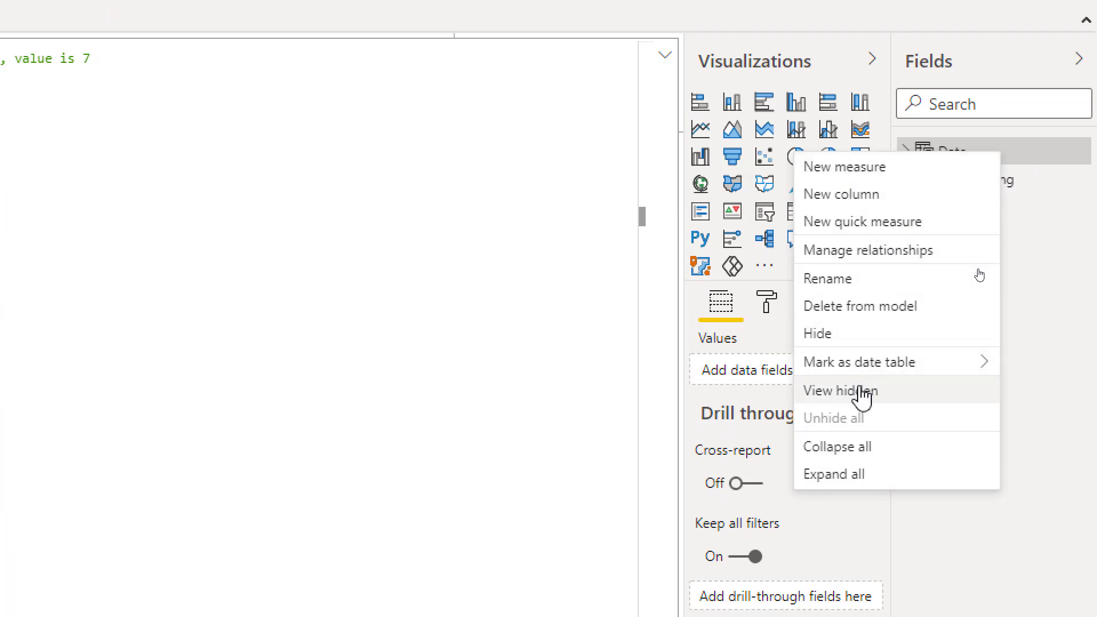
mouse_move(851, 371)
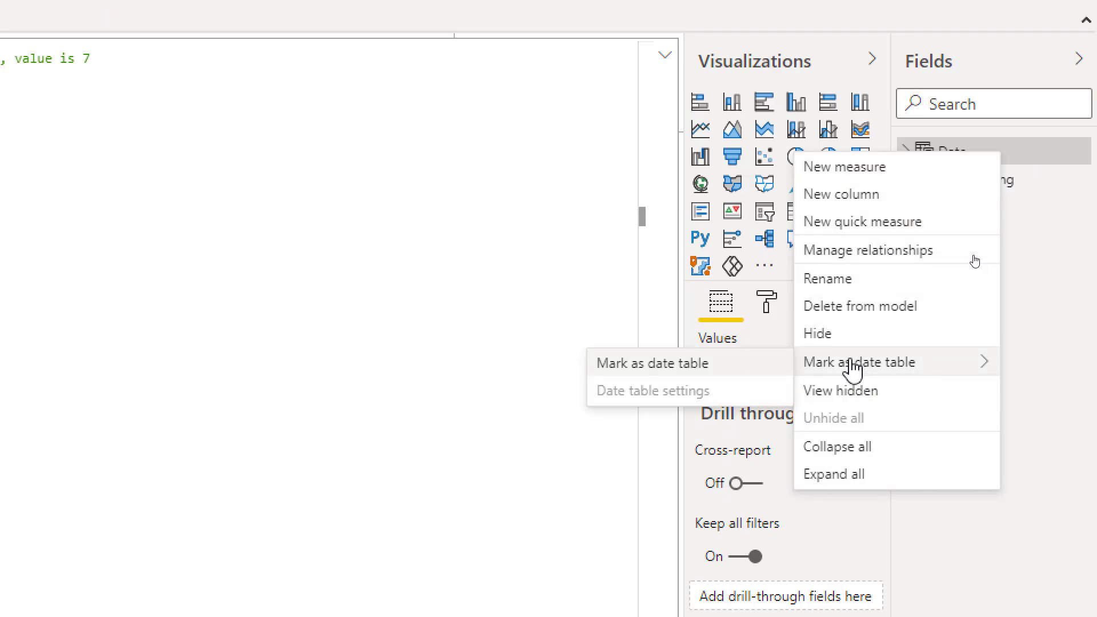
left_click(778, 371)
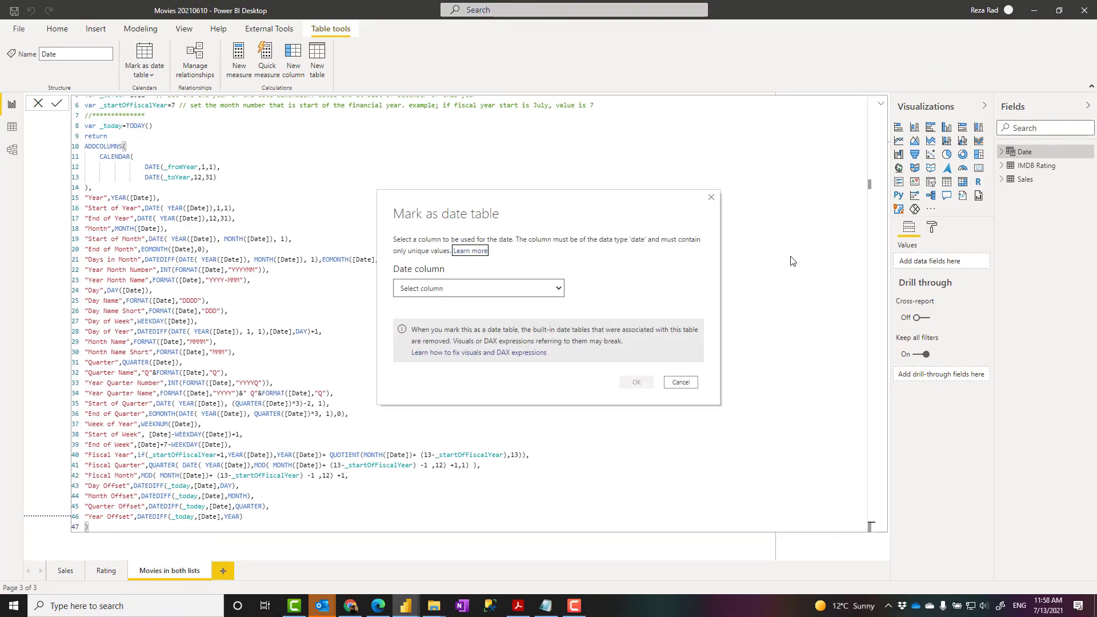
left_click(543, 290)
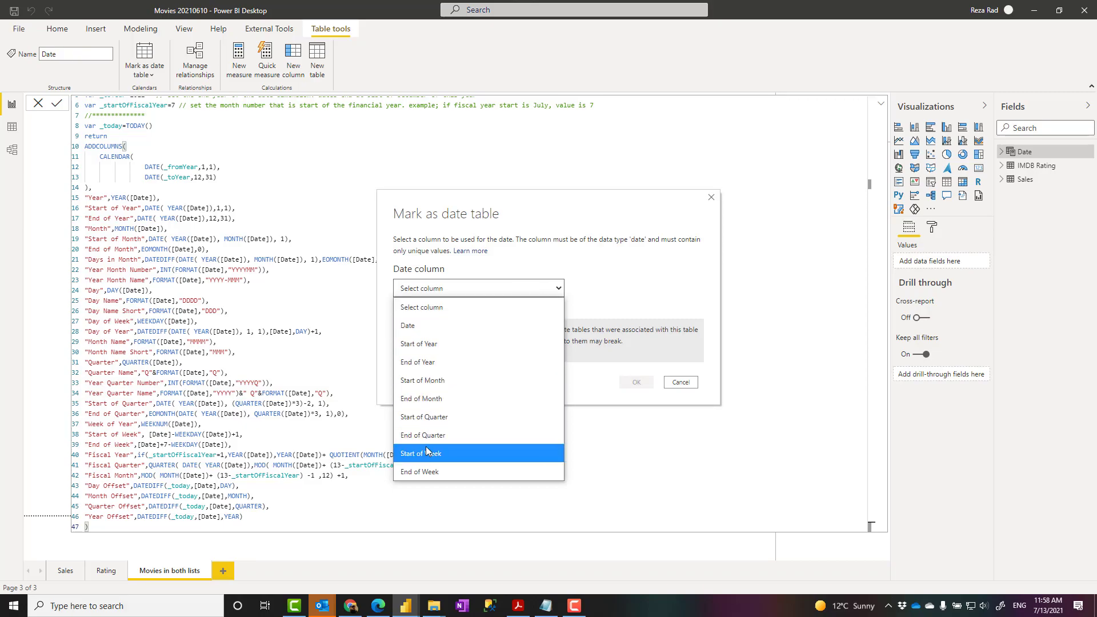
left_click(423, 326)
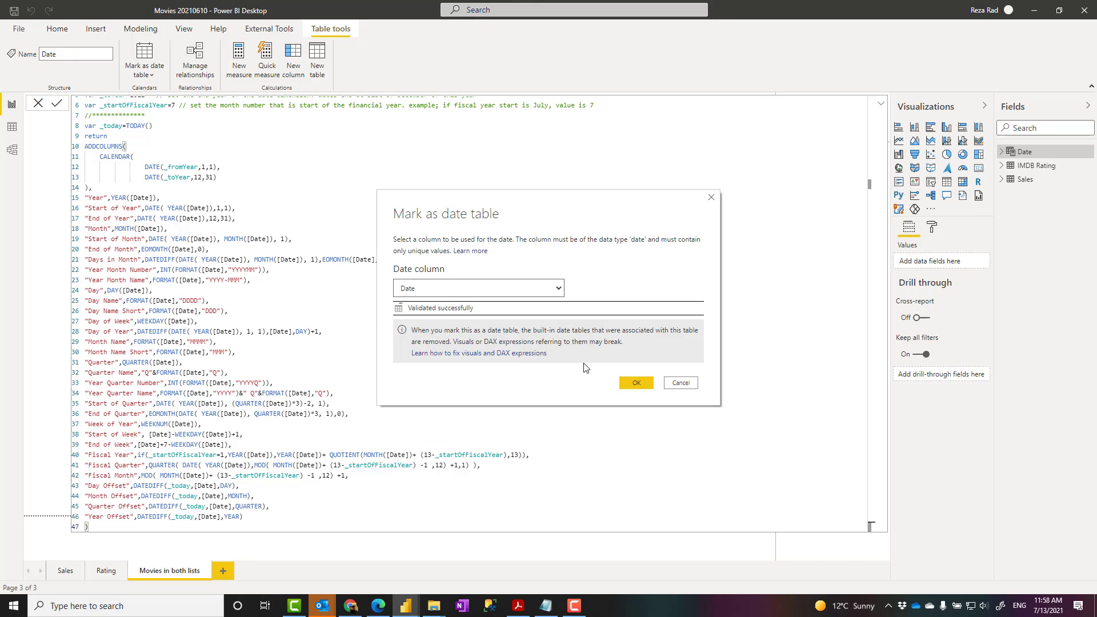
left_click(634, 383)
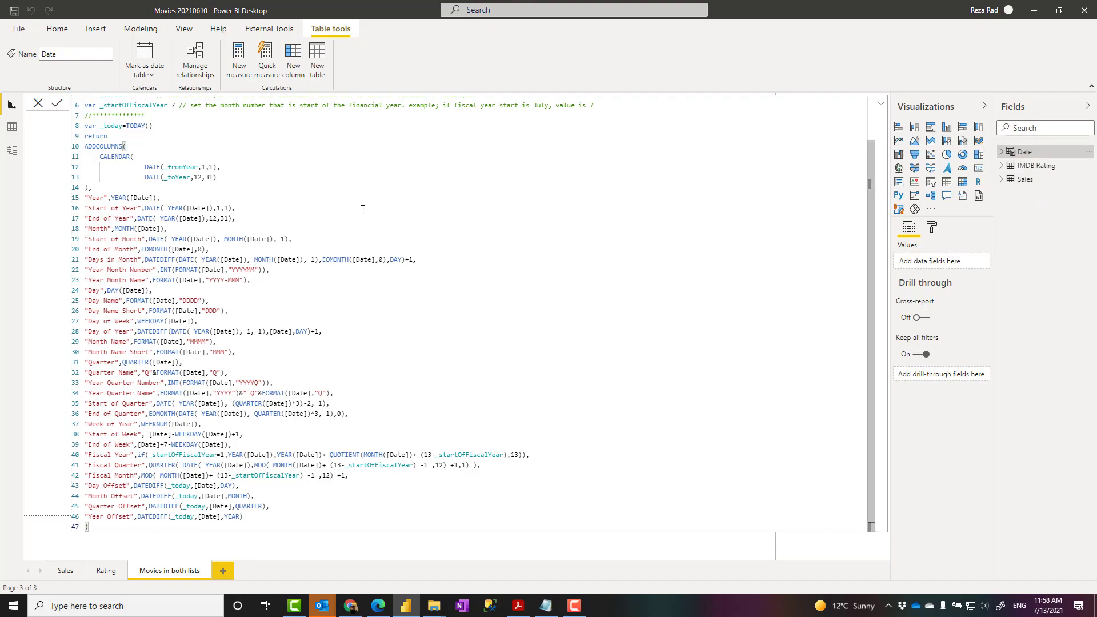
Edit the Date formula so _fromYear is 2010 and _toYear is 2025
scroll(313, 204, "up", 2)
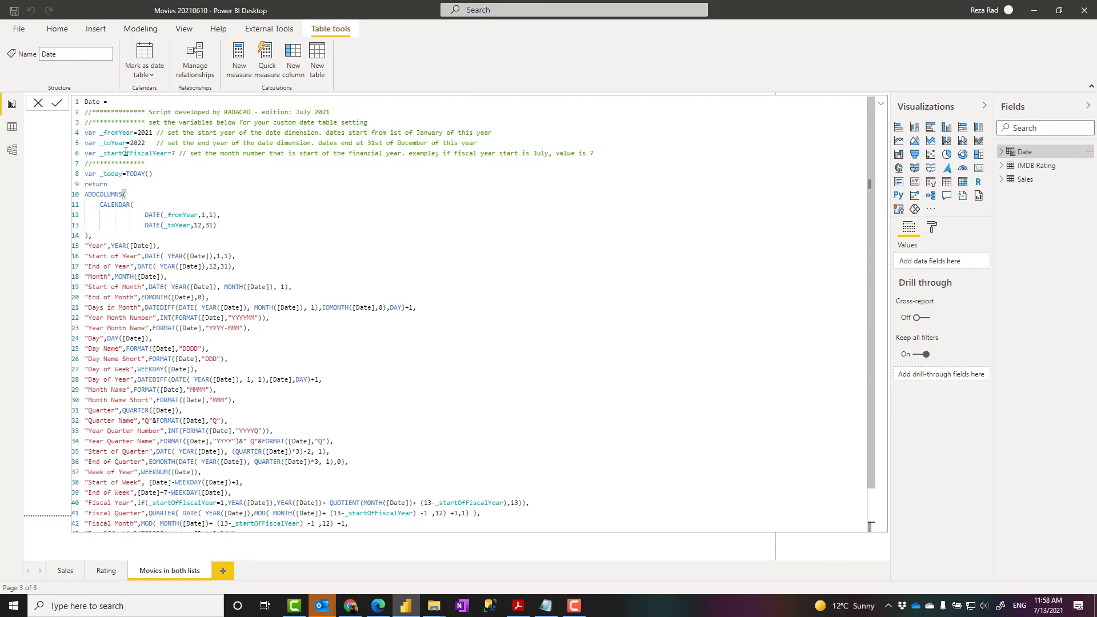
scroll(126, 152, "up", 5)
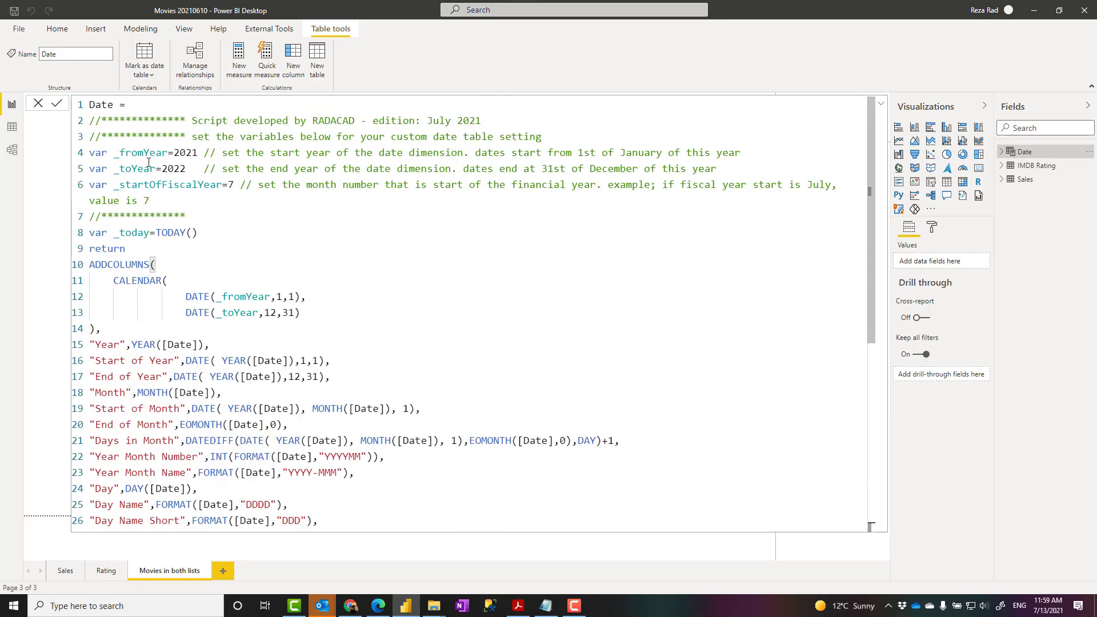
scroll(148, 163, "up", 2)
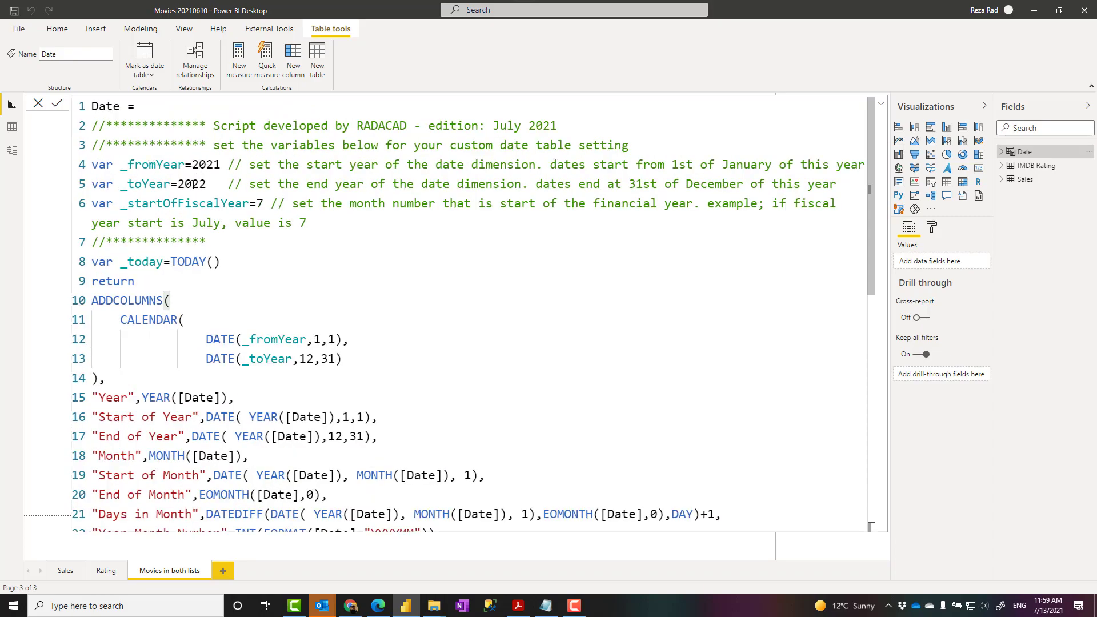
left_click_drag(207, 165, 221, 164)
type("10")
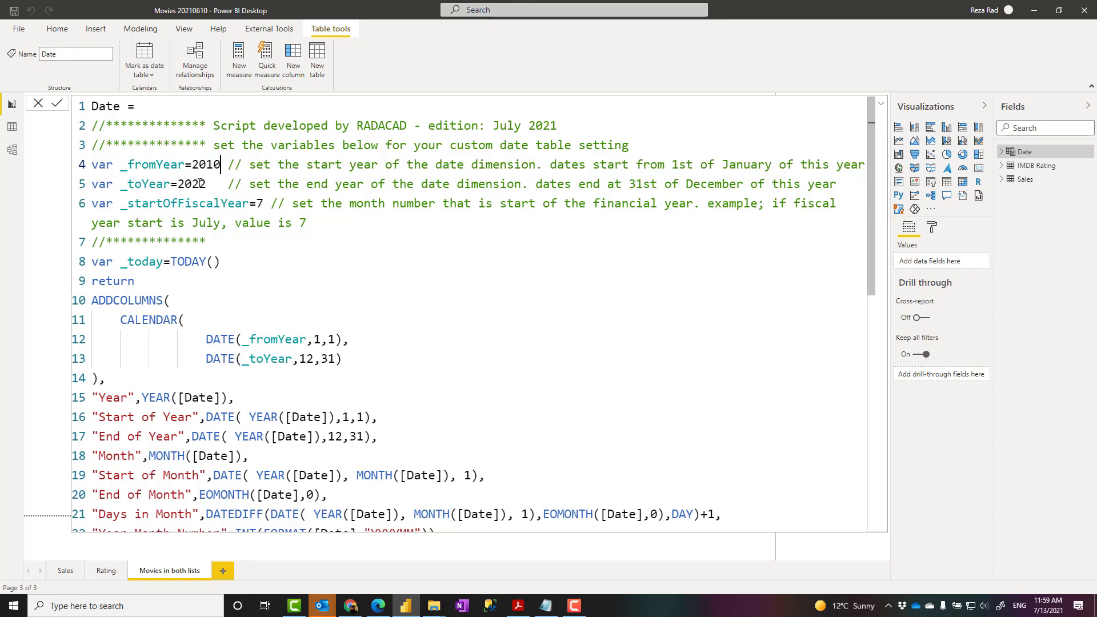
left_click_drag(199, 183, 206, 184)
type("5")
Try fiscal start month values 4 and 1, then restore _startOfFiscalYear to 7
left_click_drag(255, 204, 264, 204)
key("shift+Right")
type("4")
key("shift+Left")
type("1")
key("shift+Left")
type("7")
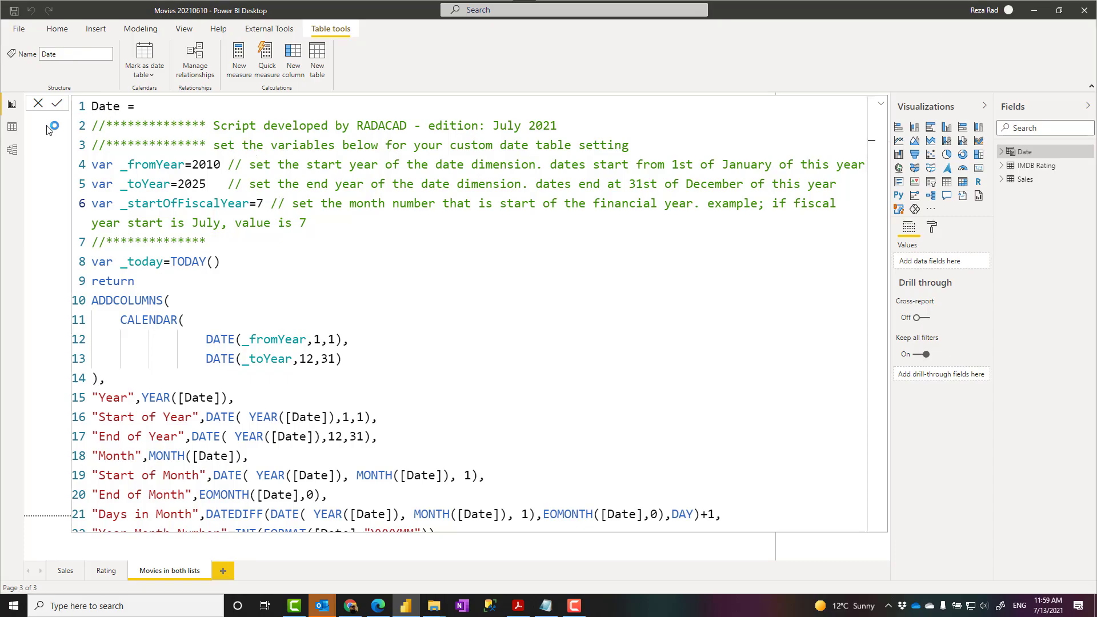
Review the regenerated Date table in Data view: 5,844 rows from 1/1/2010, January at Fiscal Month 7
left_click(12, 128)
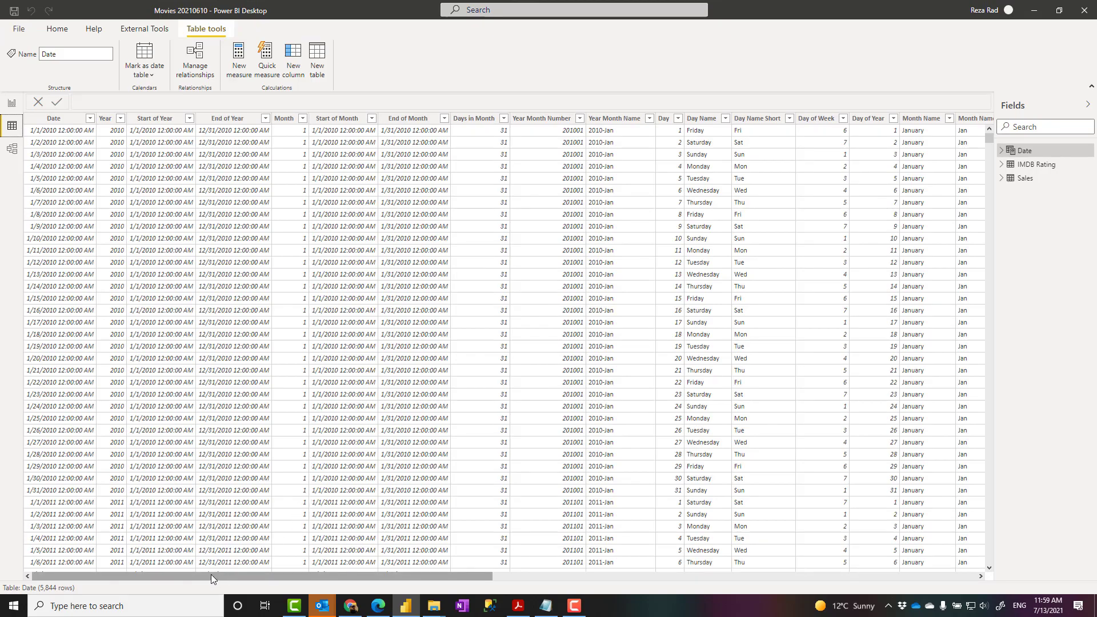
left_click_drag(211, 574, 801, 573)
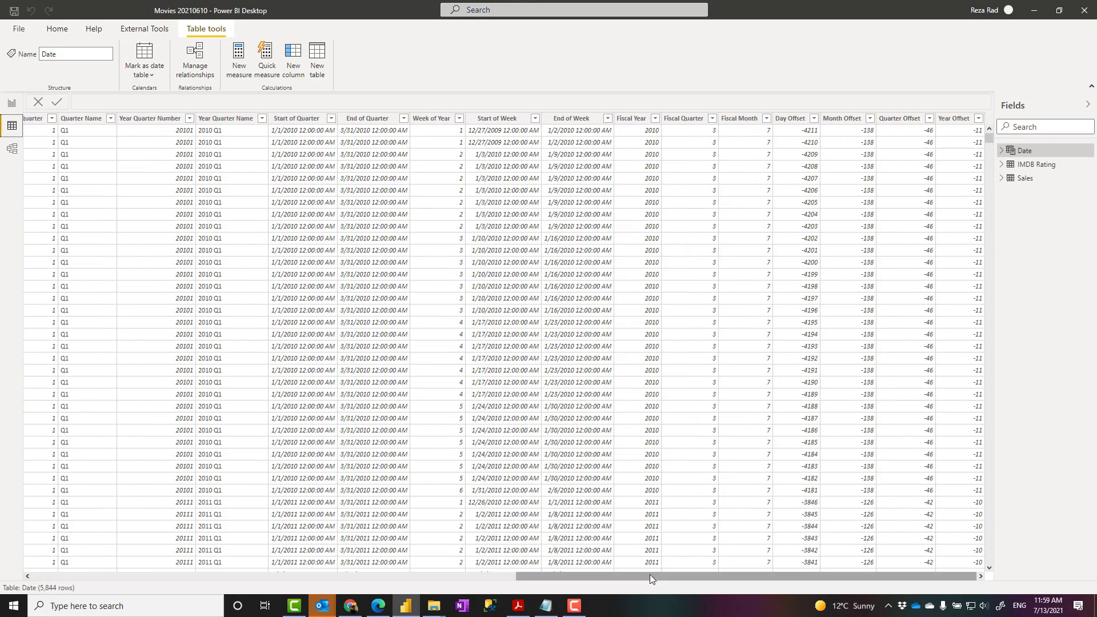
mouse_move(649, 576)
left_mouse_down()
mouse_move(303, 566)
mouse_move(649, 594)
left_mouse_up()
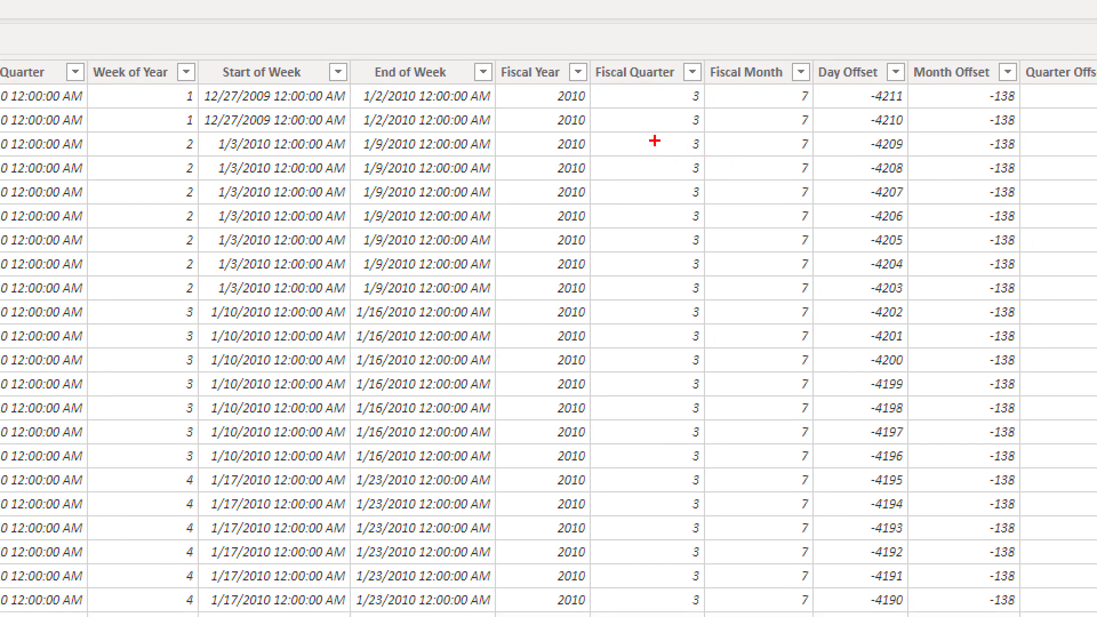
mouse_move(491, 39)
left_mouse_down()
mouse_move(624, 269)
mouse_move(872, 495)
mouse_move(819, 495)
left_mouse_up()
key("Escape")
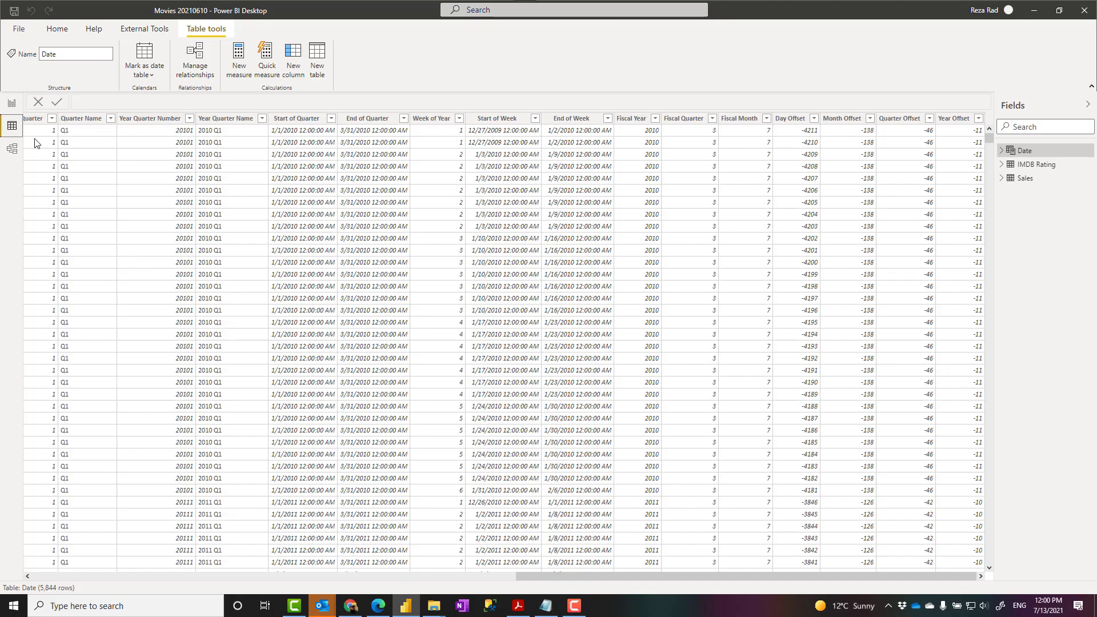
Visit the report page and model diagram, then return to the Date table's 5,844 rows
left_click(12, 106)
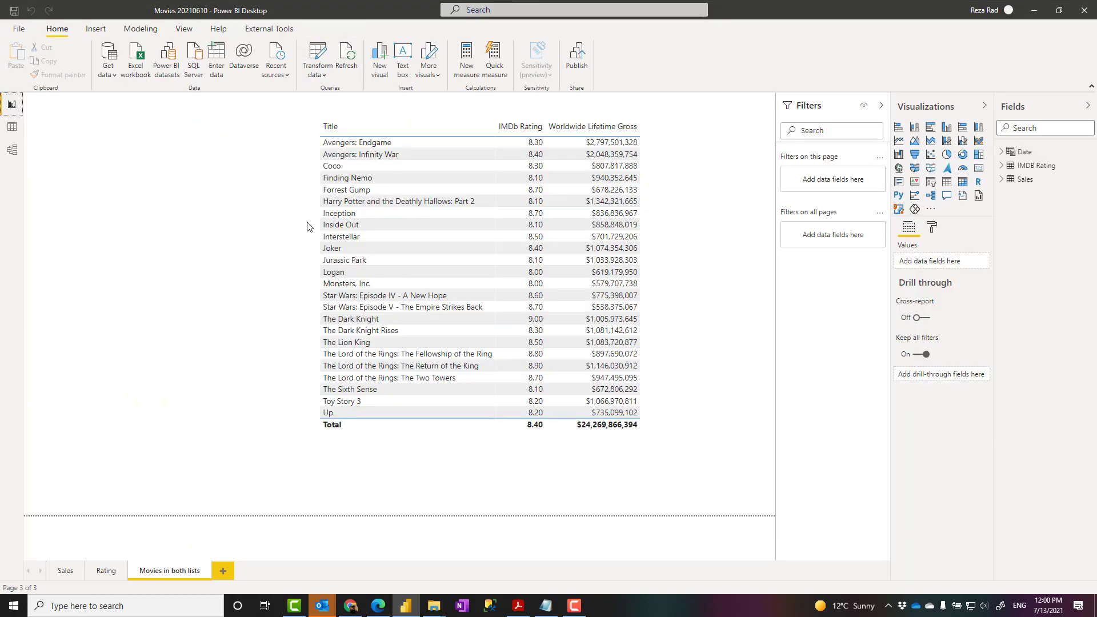
left_click(12, 150)
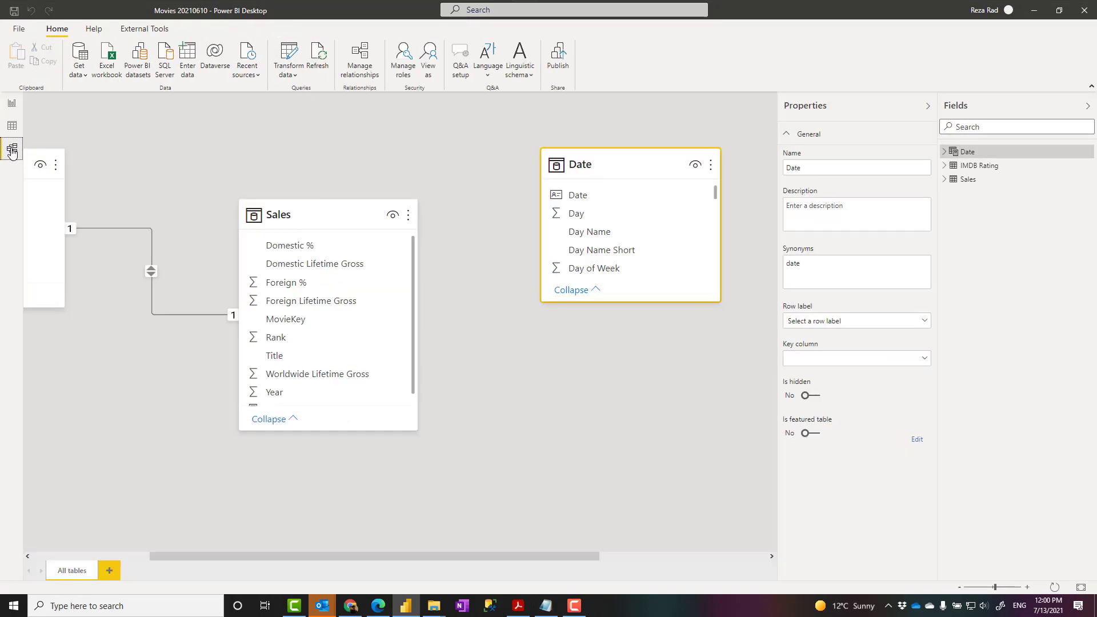
left_click(12, 126)
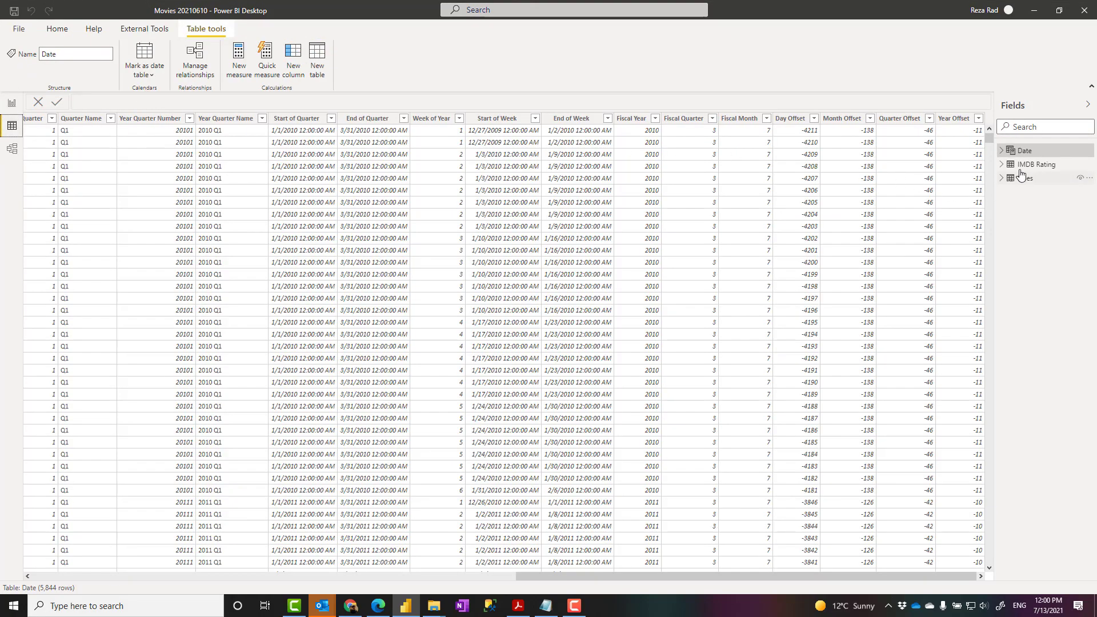